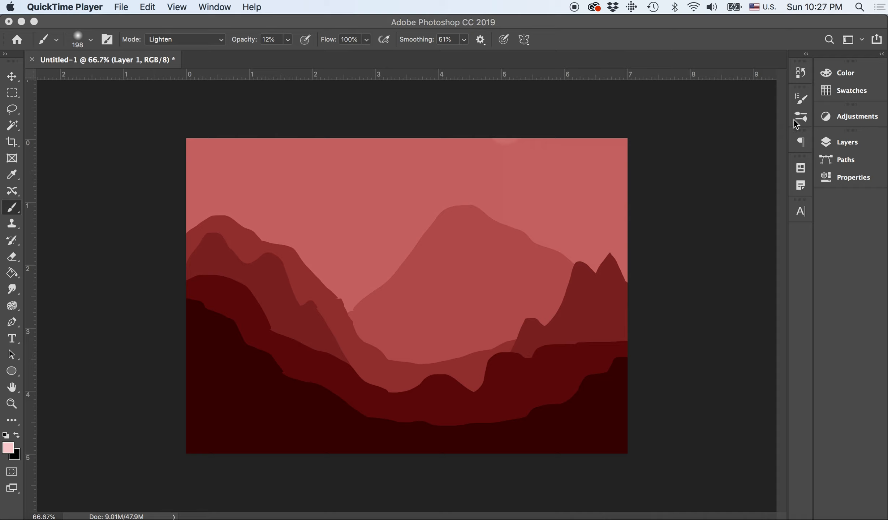
Paint soft pink mist on Layer 1 in the central valley with the Soft Round Pressure Size brush, Lighten mode, 12% opacity
click(845, 142)
click(839, 145)
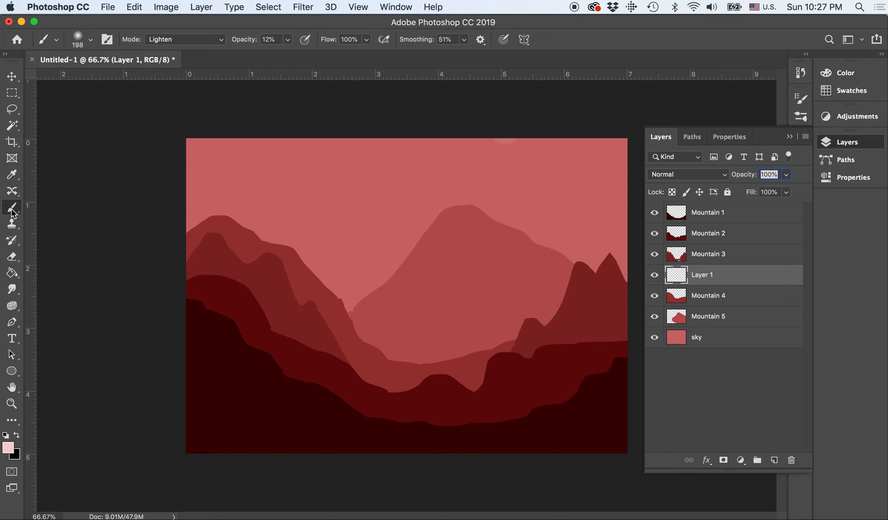
click(92, 41)
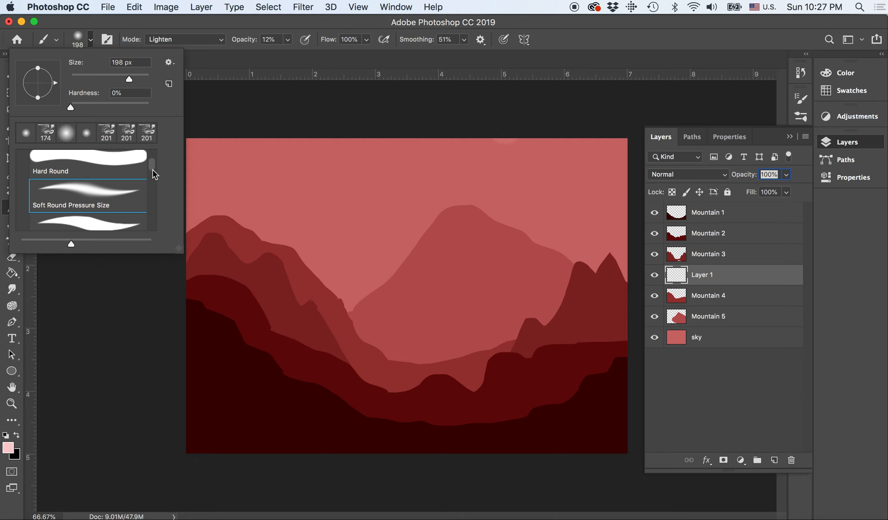
drag(153, 163, 152, 153)
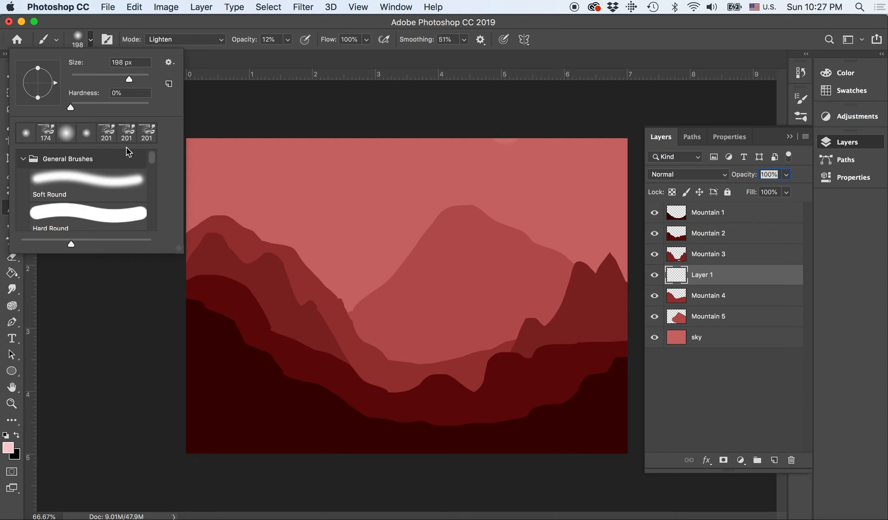
drag(152, 161, 153, 170)
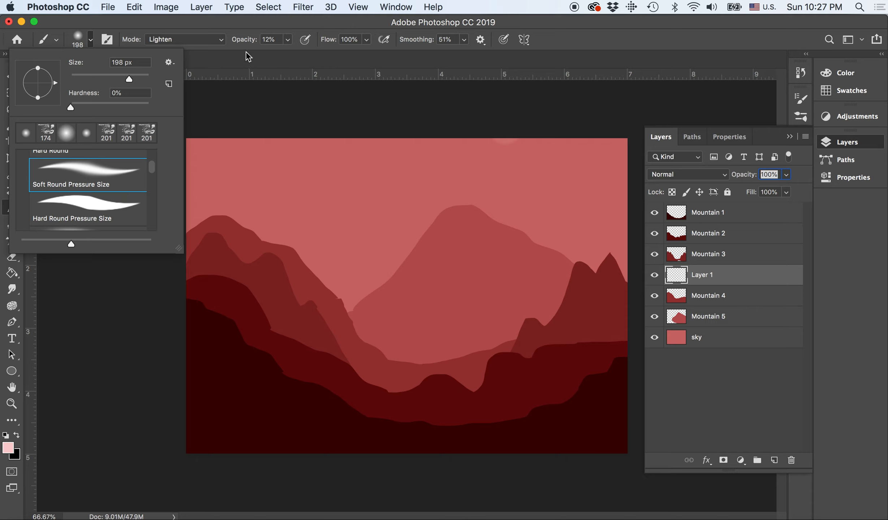
click(194, 40)
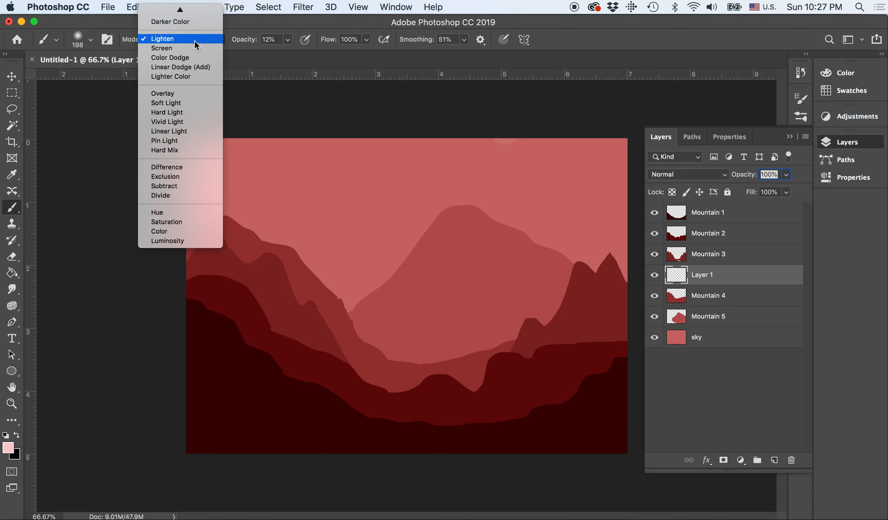
click(195, 40)
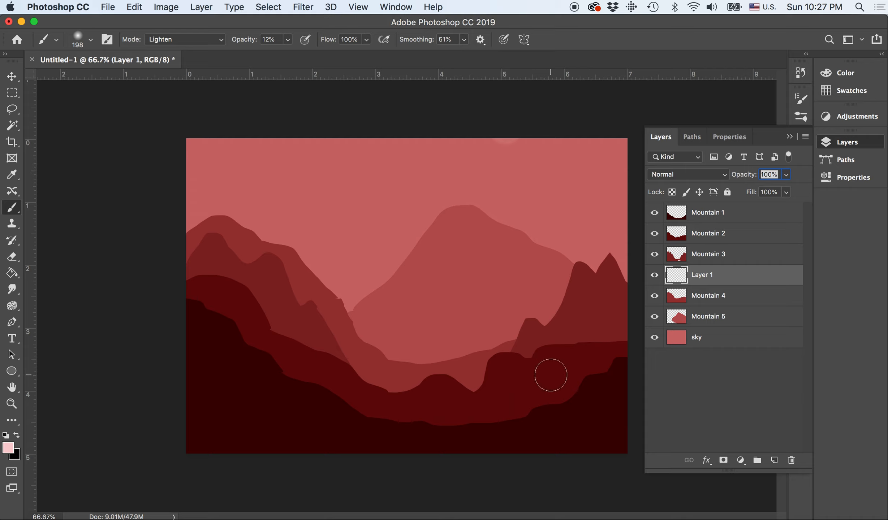
mouse_move(342, 375)
mouse_down()
mouse_move(333, 367)
mouse_move(378, 389)
mouse_move(416, 392)
mouse_move(482, 383)
mouse_move(493, 367)
mouse_move(552, 346)
mouse_move(521, 354)
mouse_move(497, 375)
mouse_move(395, 398)
mouse_move(333, 366)
mouse_up()
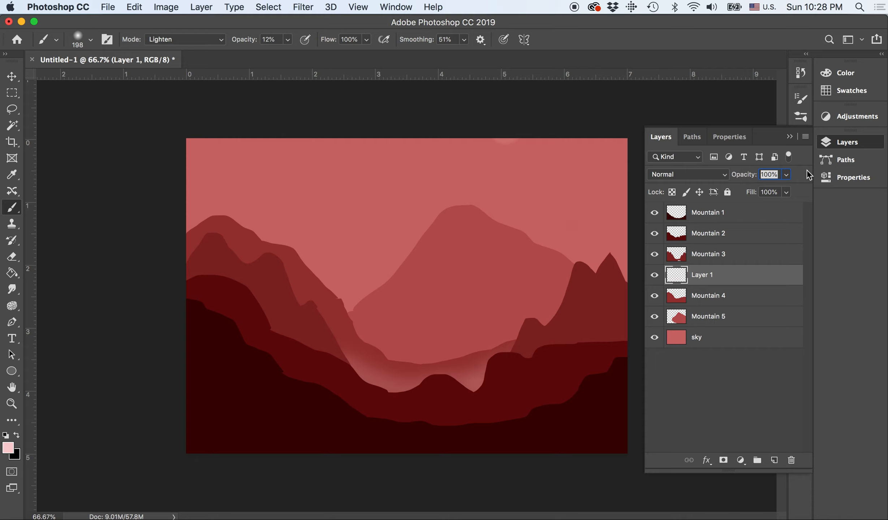
click(12, 76)
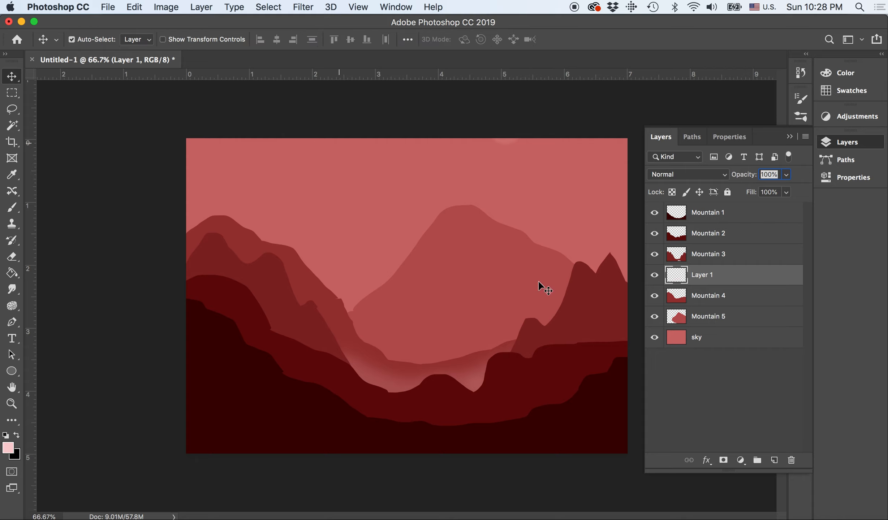
drag(475, 379, 474, 380)
Add a new layer directly above Mountain 3 and brush mist along the lower slopes on both sides
click(774, 460)
drag(703, 277, 703, 248)
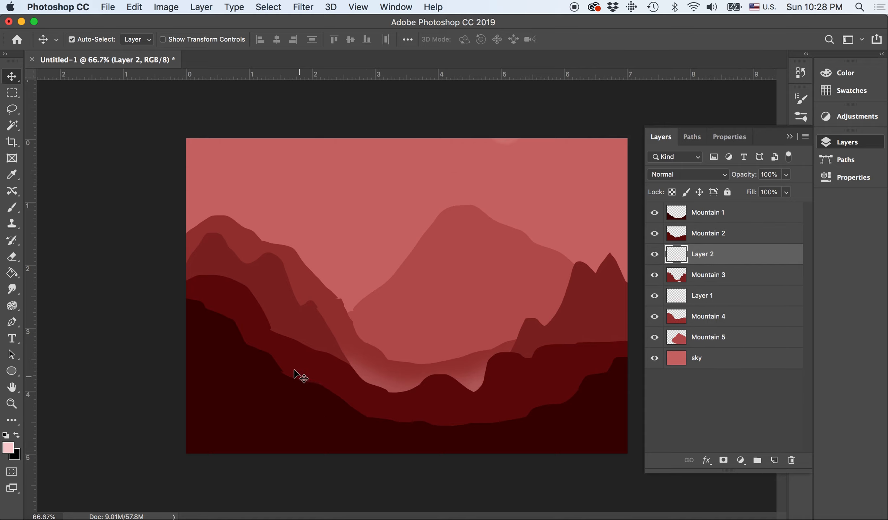
click(12, 207)
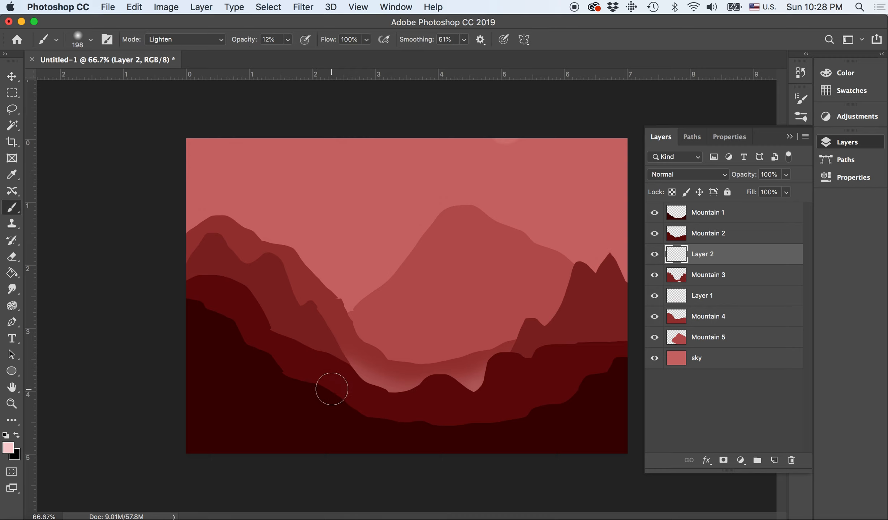
click(332, 389)
mouse_move(292, 351)
mouse_down()
mouse_move(304, 346)
mouse_move(268, 329)
mouse_move(339, 370)
mouse_move(324, 359)
mouse_up()
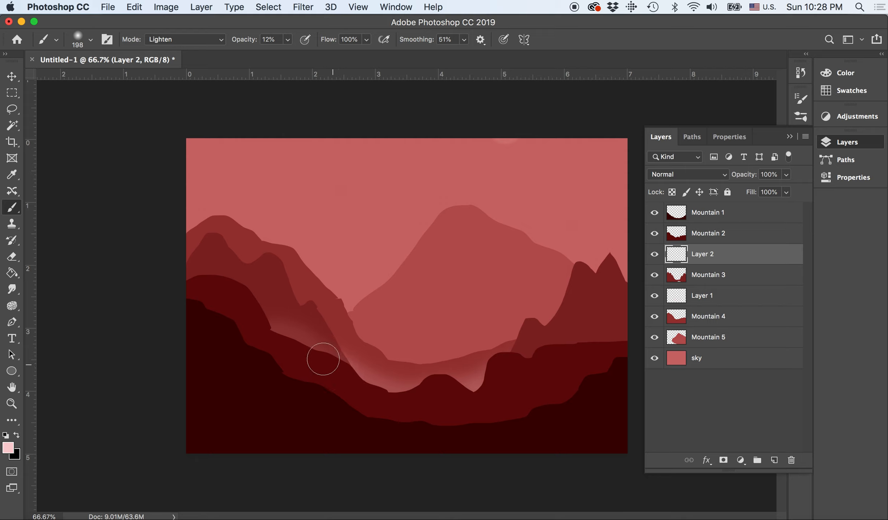
mouse_move(512, 386)
mouse_down()
mouse_move(545, 351)
mouse_move(629, 341)
mouse_move(620, 353)
mouse_move(589, 347)
mouse_up()
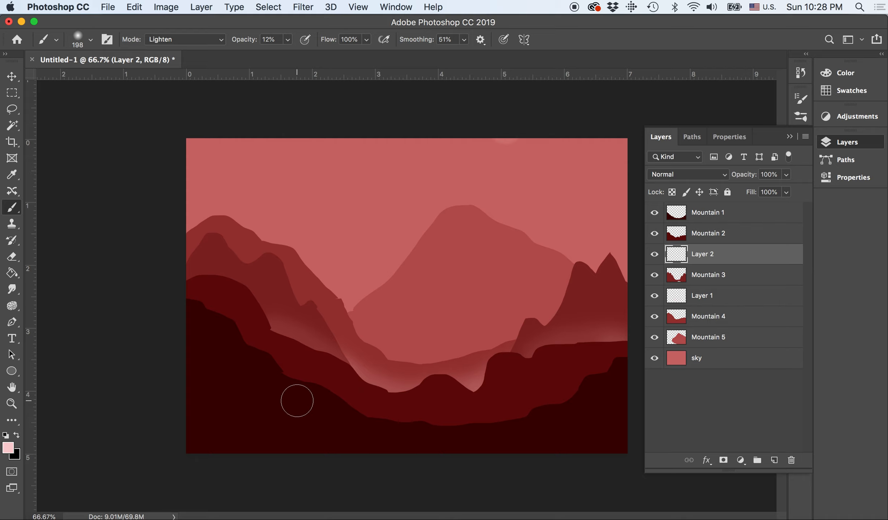
Keep #f9cfcf as the foreground color and brush mist over Mountain 2's lower edge on a new layer between Mountain 2 and Mountain 1
click(8, 449)
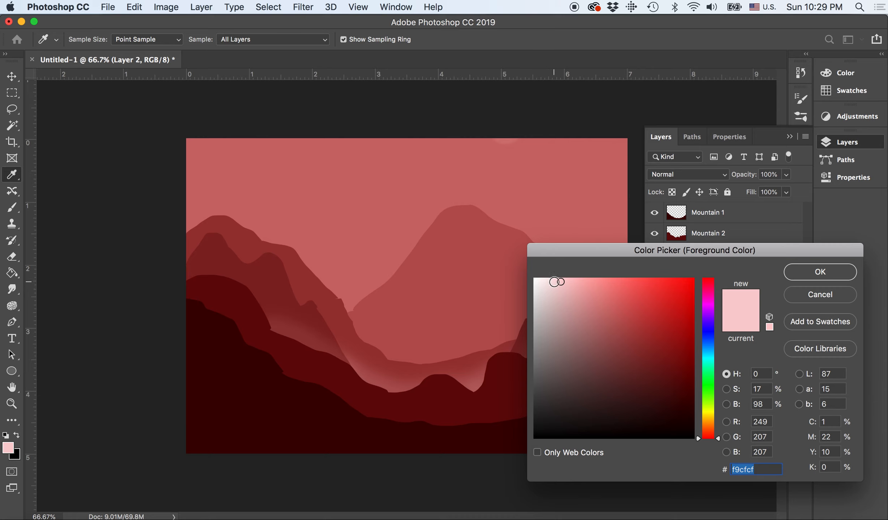
click(817, 275)
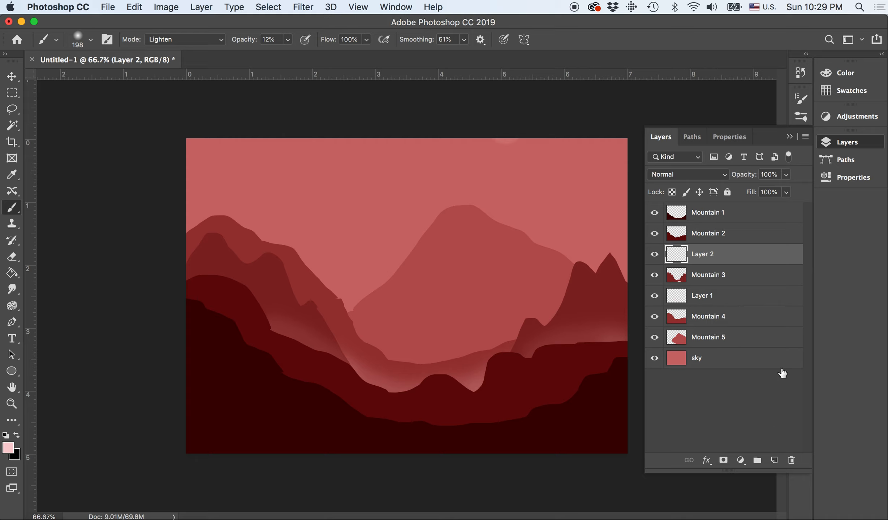
click(774, 460)
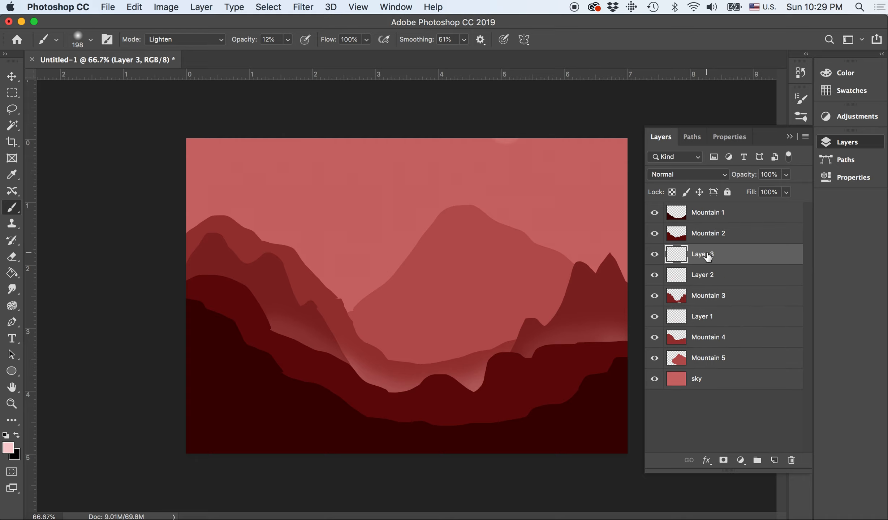
drag(708, 256, 704, 225)
mouse_move(275, 392)
mouse_down()
mouse_move(276, 373)
mouse_move(335, 404)
mouse_move(430, 425)
mouse_up()
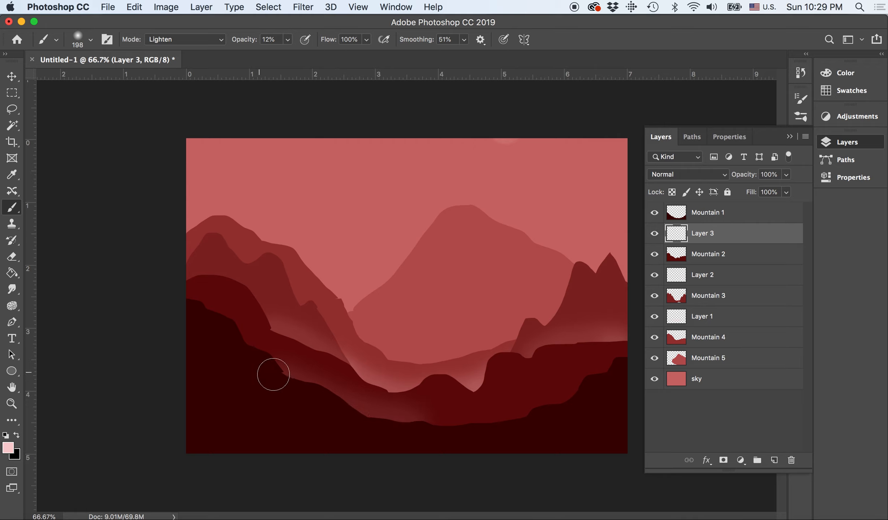
drag(279, 374, 245, 348)
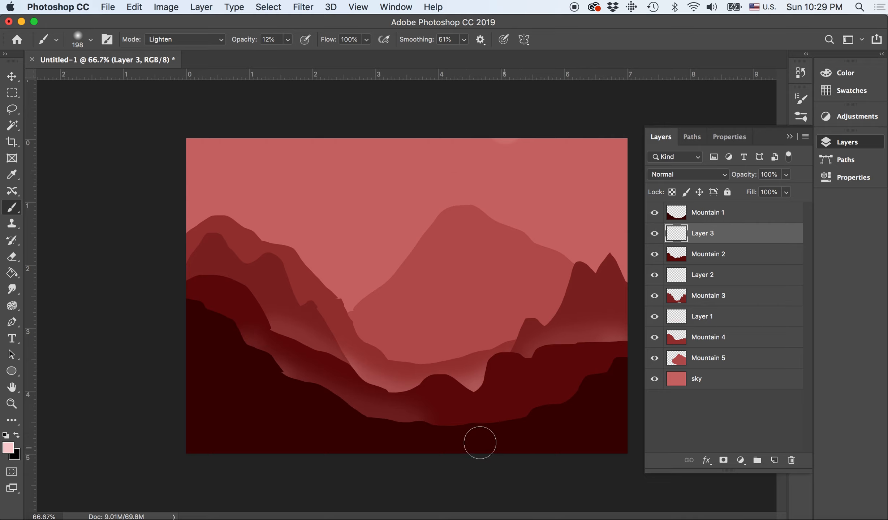
mouse_move(447, 435)
mouse_down()
mouse_move(545, 417)
mouse_move(529, 395)
mouse_move(549, 409)
mouse_move(566, 390)
mouse_move(581, 394)
mouse_move(628, 366)
mouse_up()
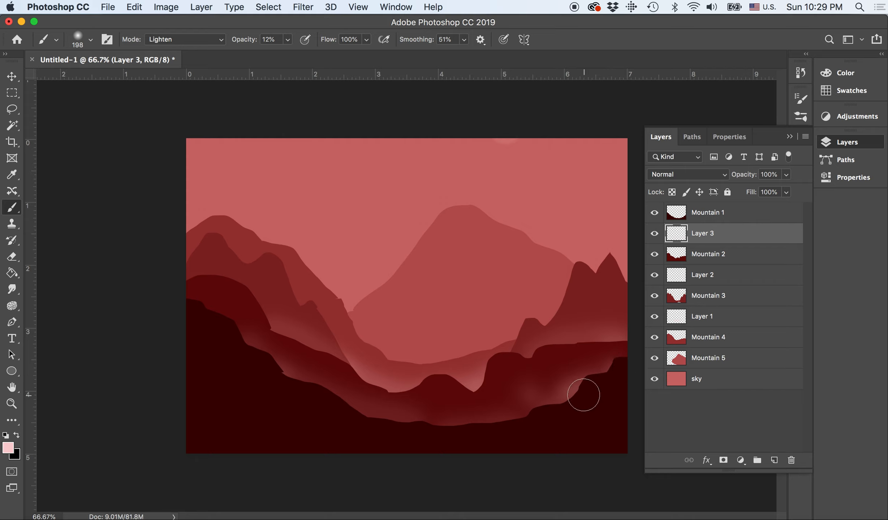
Undo the last mist strokes on Mountain 2's right slope and repaint them along the ridge of Mountain 1
key(super+z)
key(super+z)
key(super+z)
key(super+z)
key(super+z)
key(super+z)
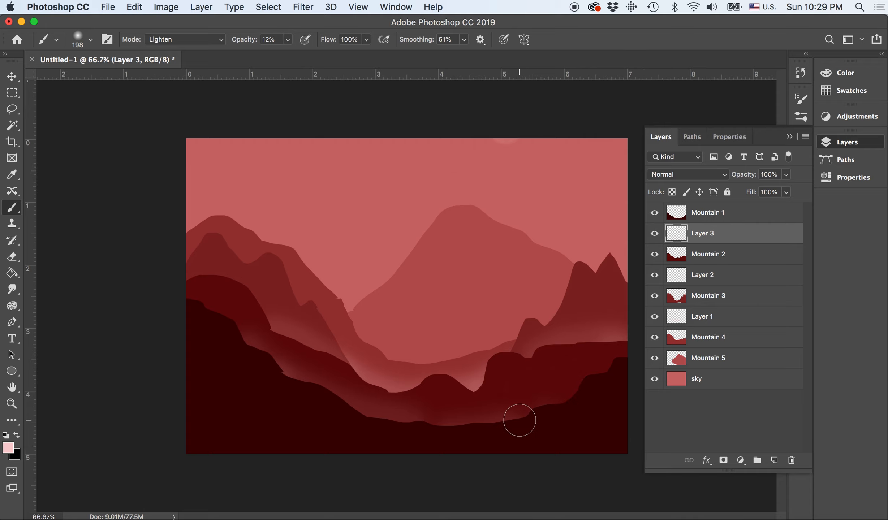
mouse_move(521, 419)
mouse_down()
mouse_move(565, 404)
mouse_move(577, 385)
mouse_move(624, 358)
mouse_up()
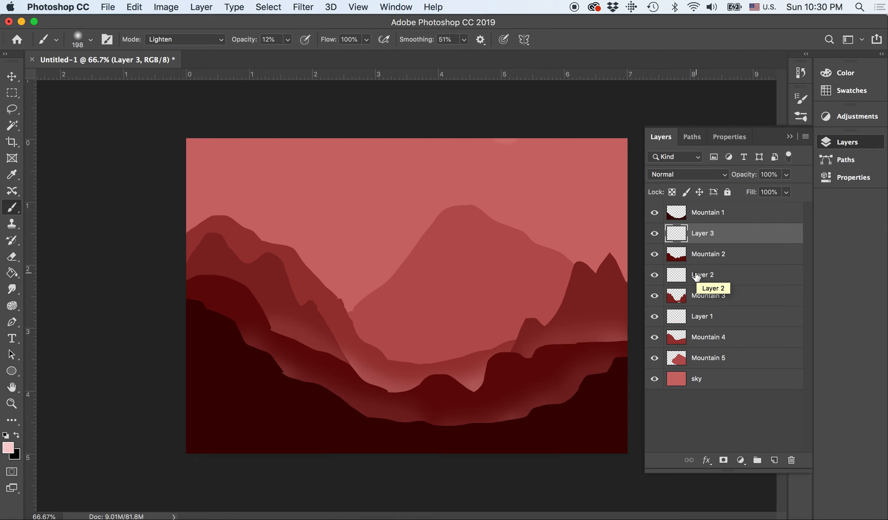
Compare the mist layers by toggling their visibility, lower Layer 3's opacity and set Layer 1's opacity to 71%
click(654, 275)
click(654, 276)
click(654, 317)
click(655, 317)
click(785, 191)
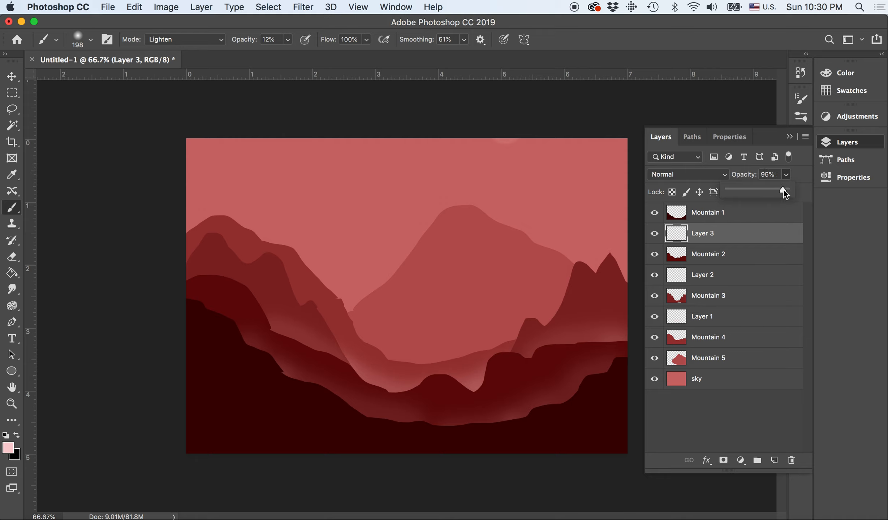
drag(771, 194, 765, 195)
click(697, 318)
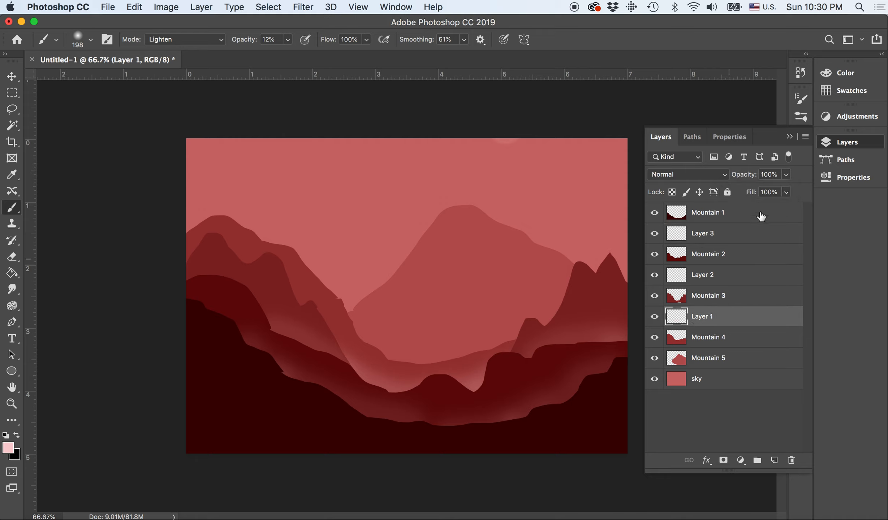
click(788, 176)
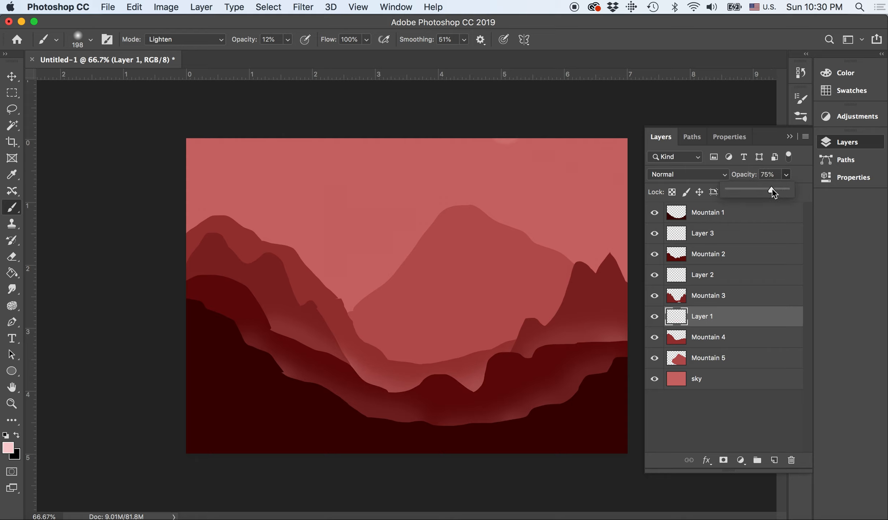
click(789, 137)
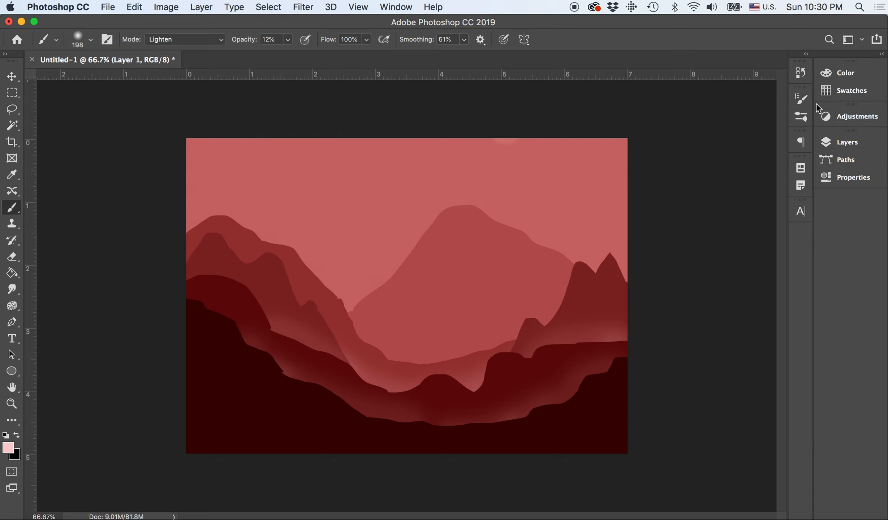
click(833, 144)
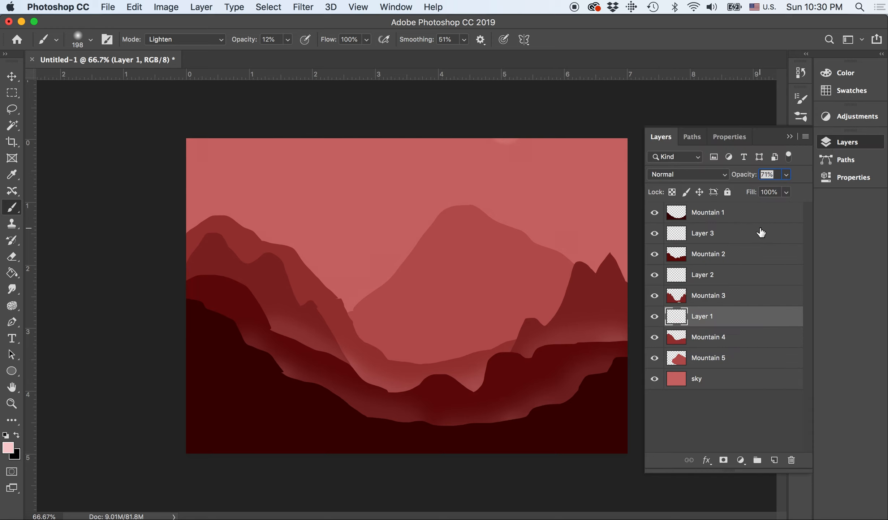
Add a new layer between Mountain 4 and Mountain 5 and brush mist along the base of the central mountain
click(774, 460)
drag(713, 322, 711, 368)
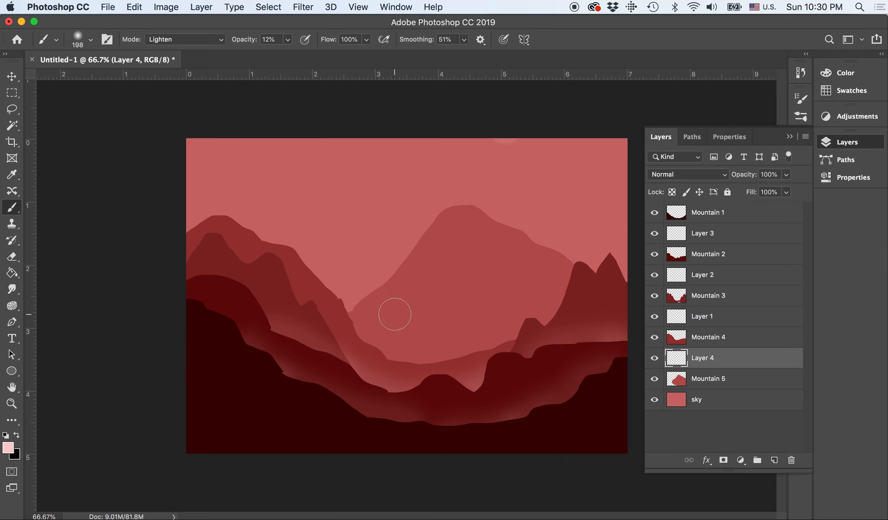
mouse_move(378, 348)
mouse_down()
mouse_move(403, 359)
mouse_move(466, 361)
mouse_move(539, 327)
mouse_move(566, 302)
mouse_up()
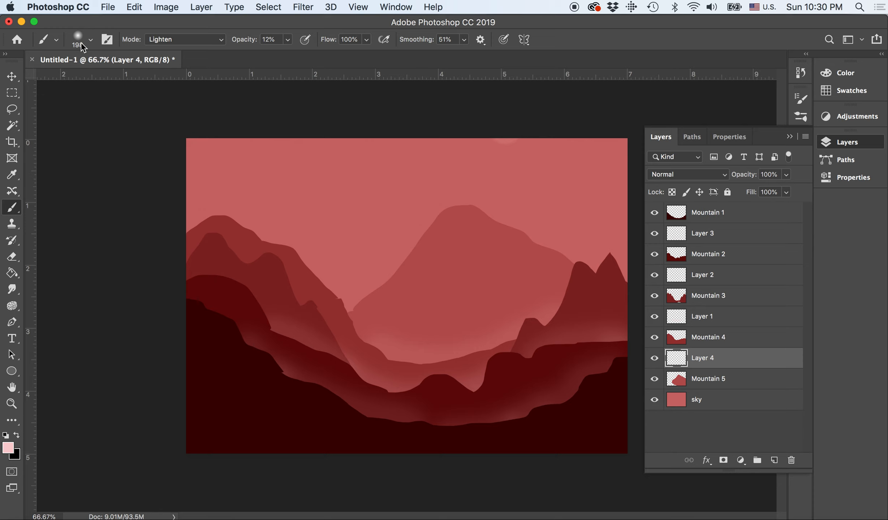
Add a new layer between Mountain 5 and sky, and brush a soft pink glow behind both slopes of the central peak
click(93, 42)
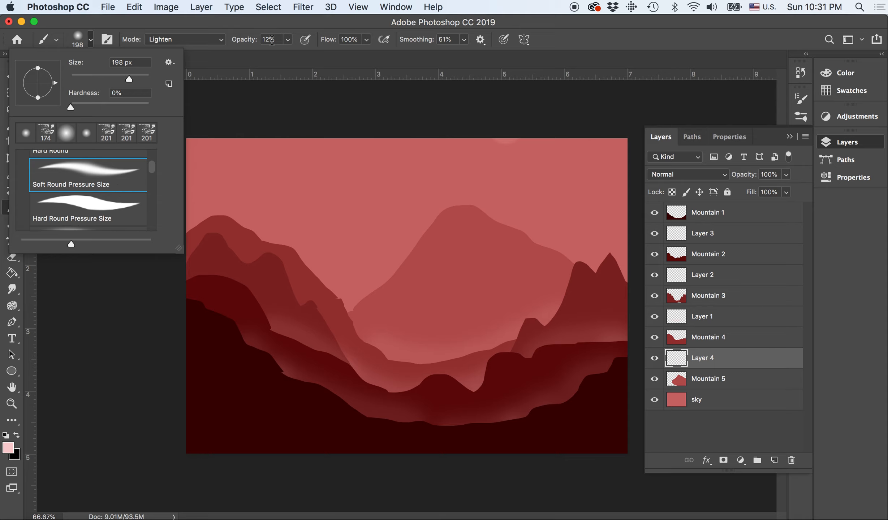
click(288, 40)
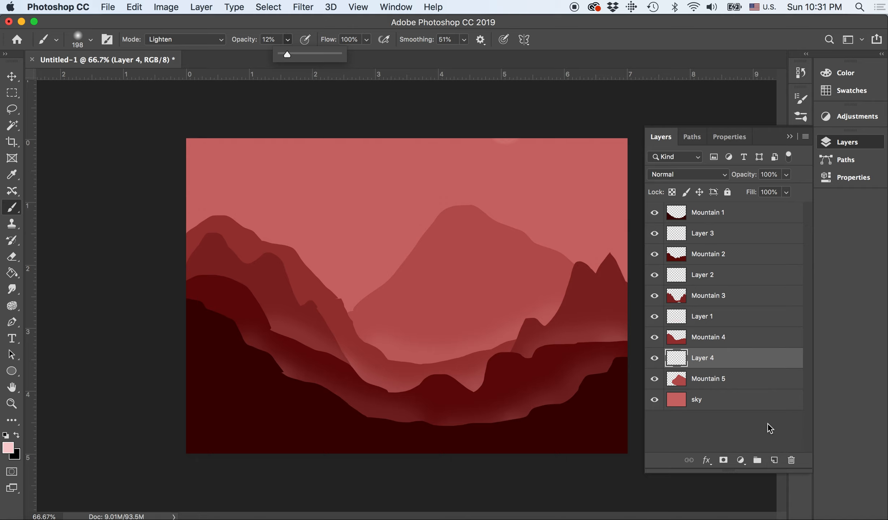
click(770, 414)
click(774, 461)
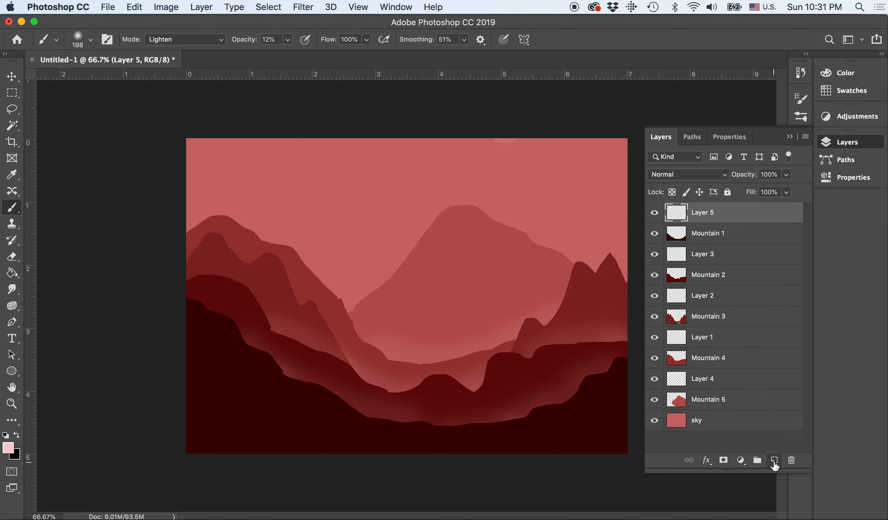
drag(709, 214, 702, 415)
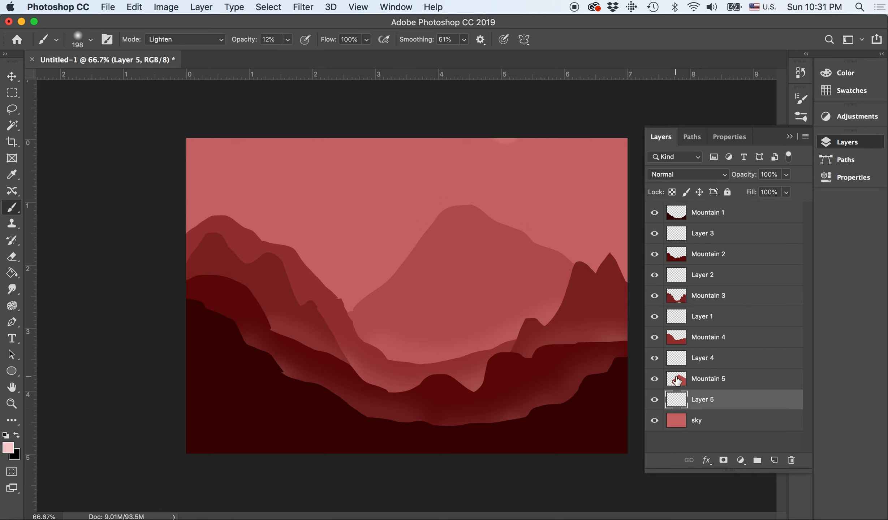
mouse_move(396, 260)
mouse_down()
mouse_move(375, 276)
mouse_move(395, 247)
mouse_move(408, 250)
mouse_move(394, 267)
mouse_move(402, 273)
mouse_up()
drag(572, 255, 539, 244)
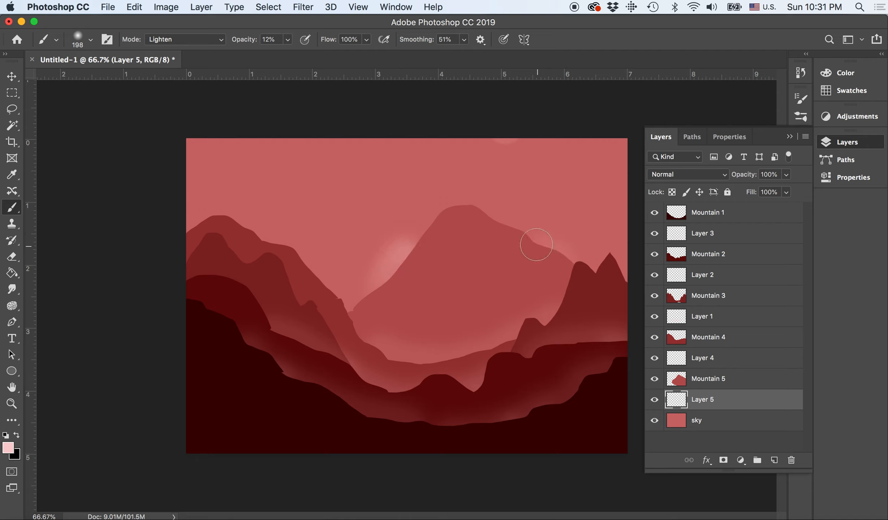
Add another new layer and place it directly above Mountain 5
click(774, 460)
drag(735, 406, 729, 372)
mouse_move(370, 281)
mouse_down()
mouse_move(395, 269)
mouse_move(469, 277)
mouse_up()
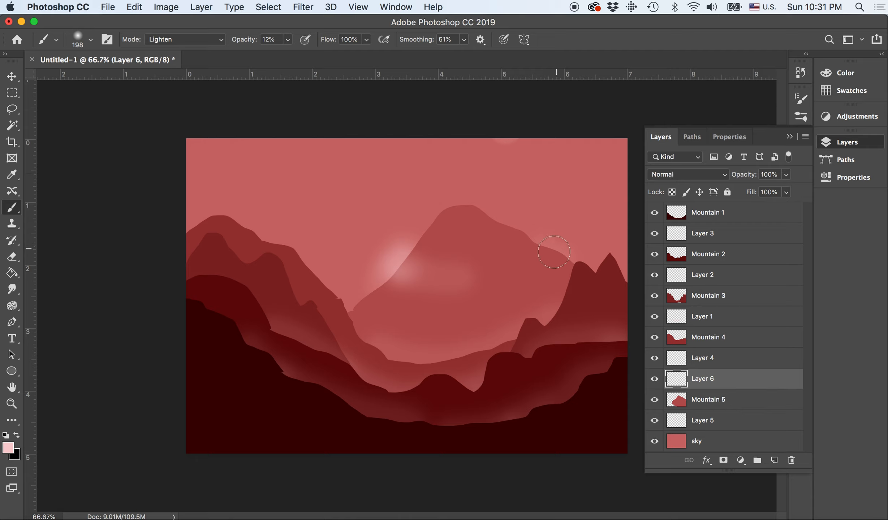
mouse_move(391, 284)
mouse_down()
mouse_move(419, 280)
mouse_move(403, 254)
mouse_move(395, 261)
mouse_move(419, 277)
mouse_up()
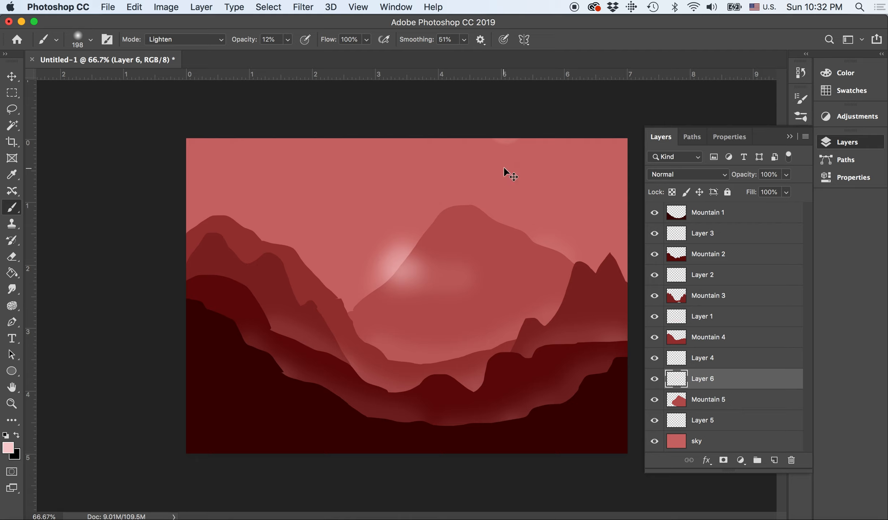
key(super+z)
key(super+z)
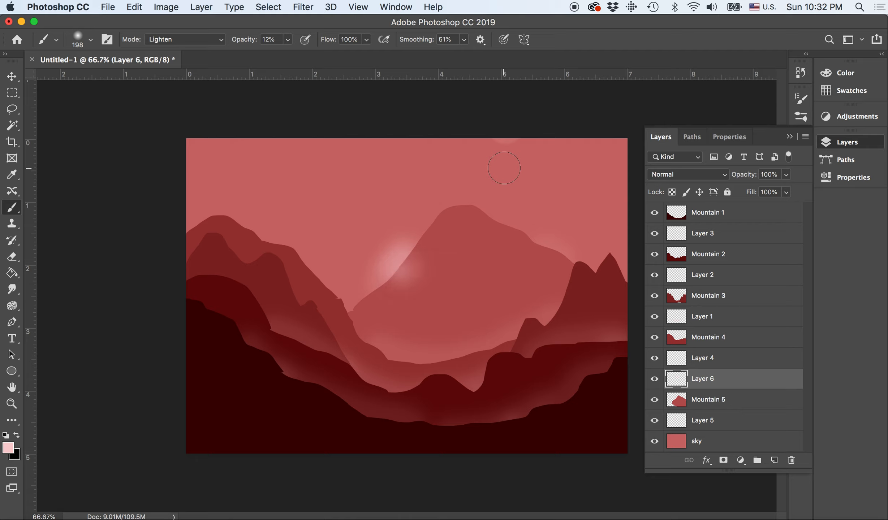
key(super+z)
key(super+z)
key(super+z)
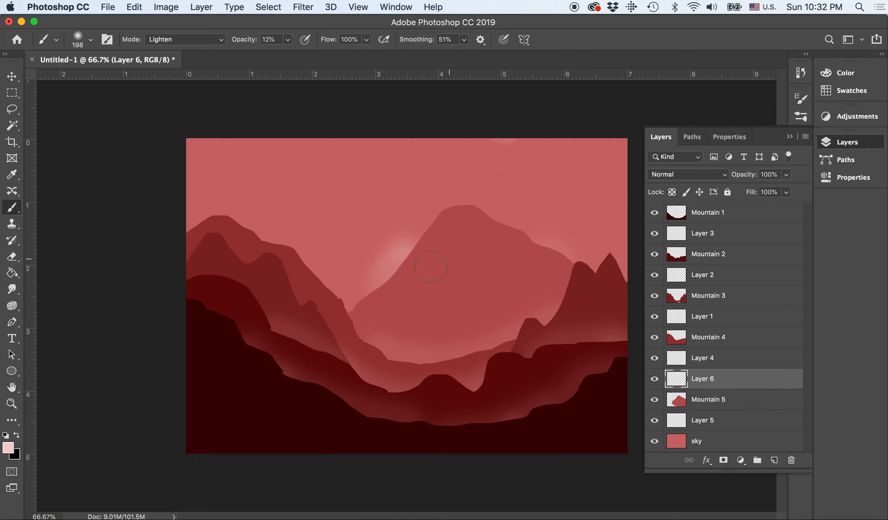